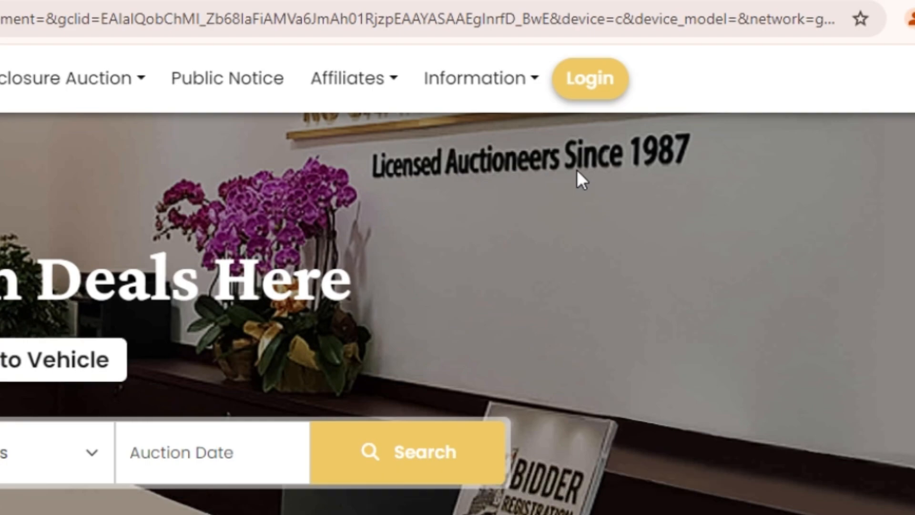
# Sign in with the account e-mail and password after confirming the security image and phrase
pyautogui.click(590, 95)
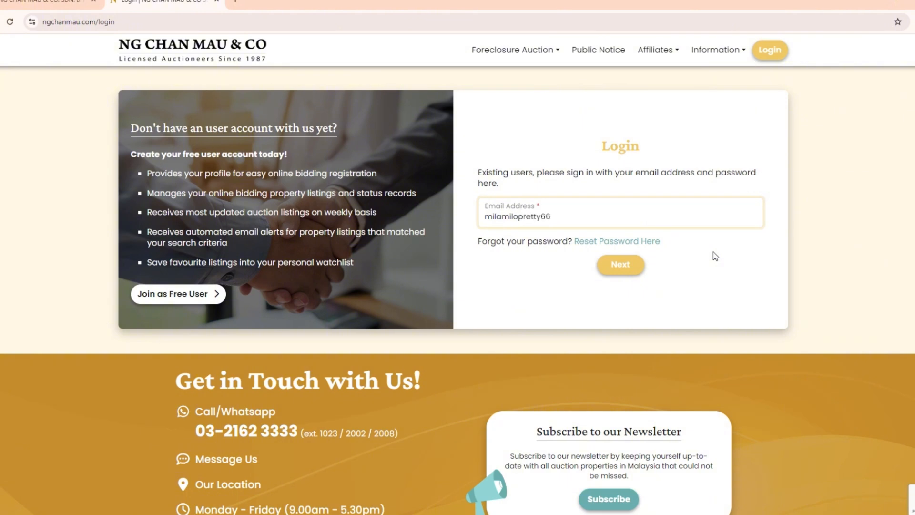
pyautogui.write('com')
pyautogui.click(633, 262)
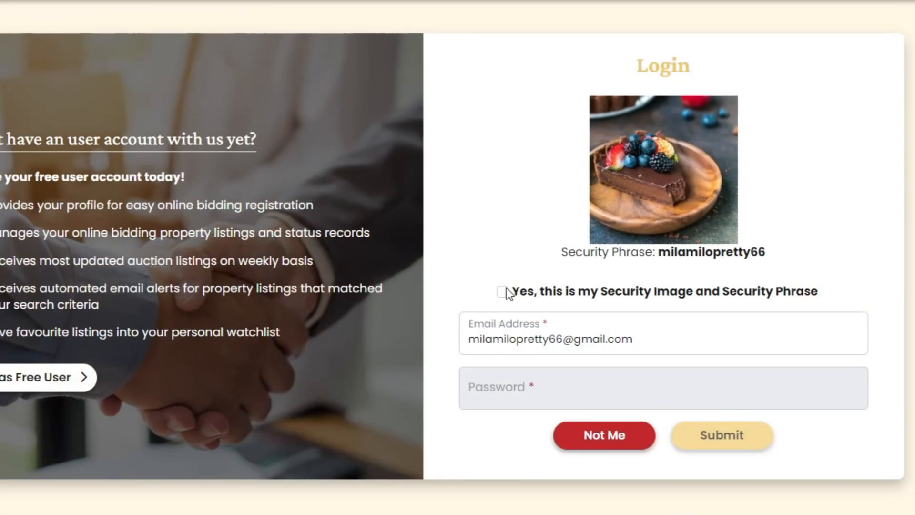
pyautogui.click(509, 270)
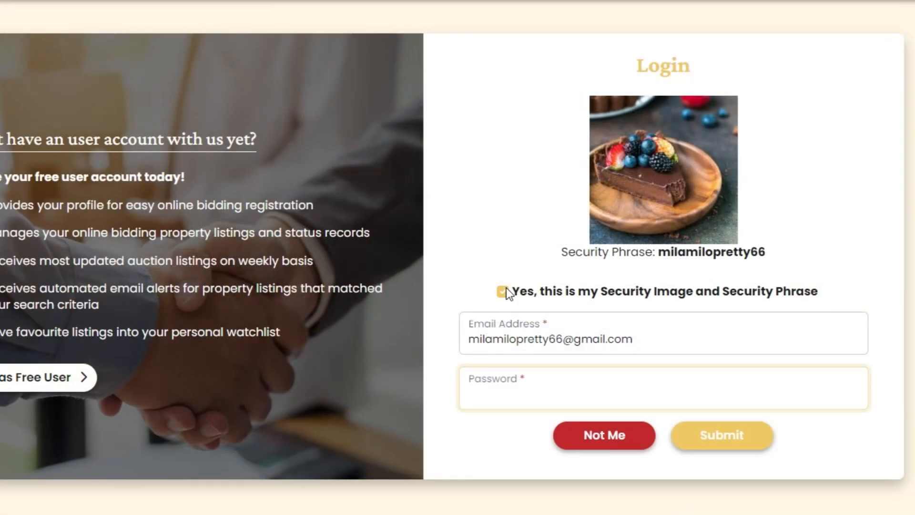
pyautogui.write('••••••••••••••')
pyautogui.click(697, 443)
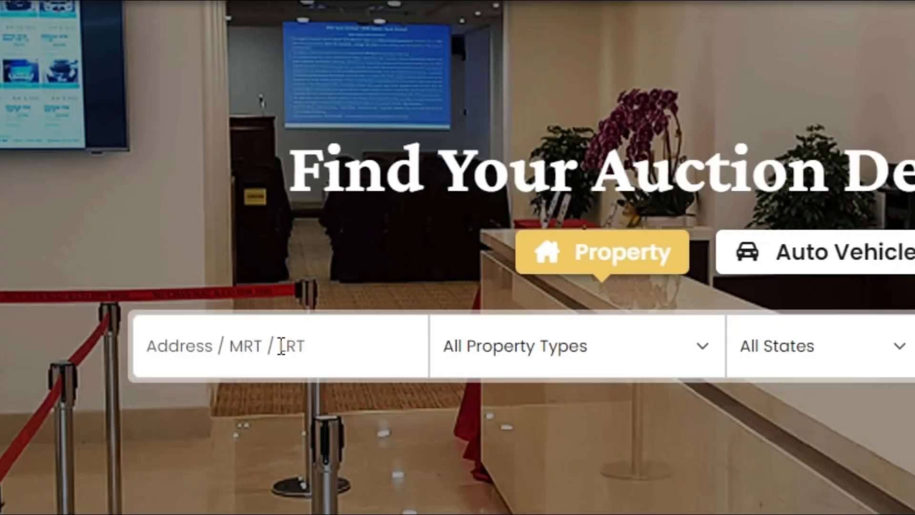
# Search the address 'MH Platinum' and open the RM 267,300 service apartment listing
pyautogui.click(281, 346)
pyautogui.write('MH')
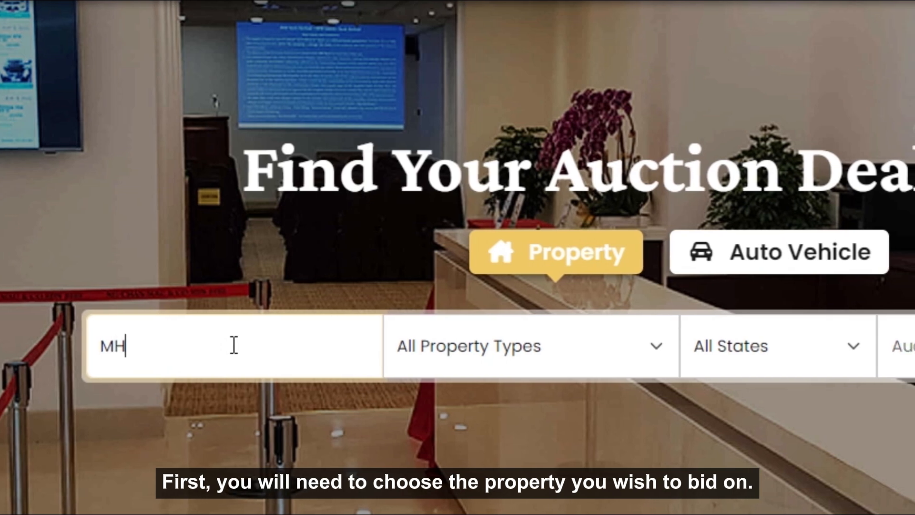
pyautogui.write(' Platin')
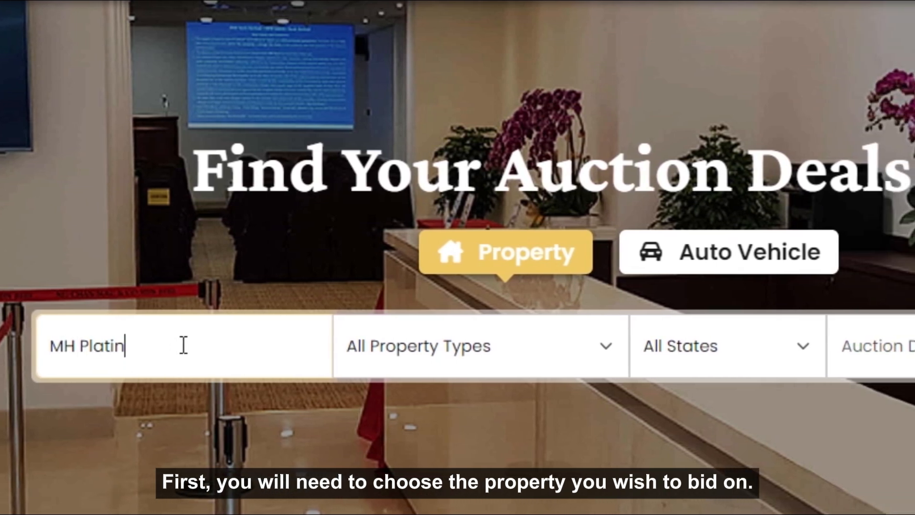
pyautogui.write('um')
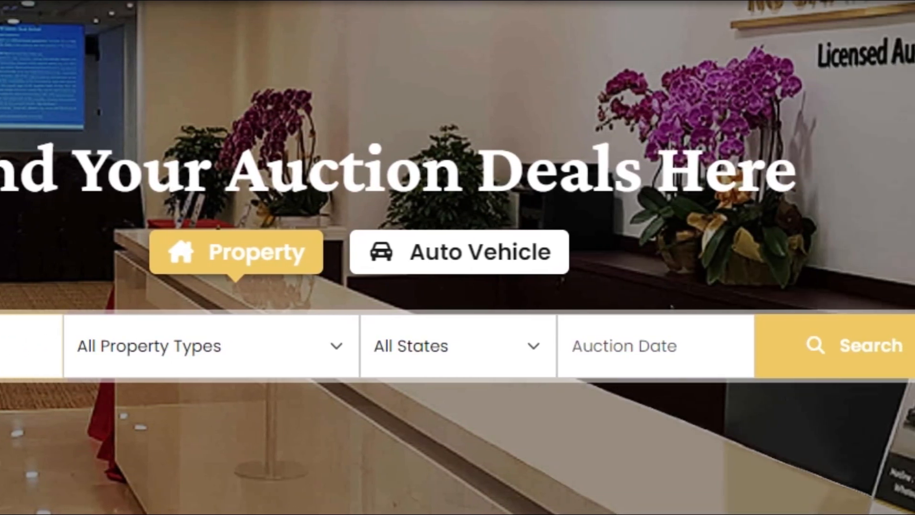
pyautogui.click(831, 355)
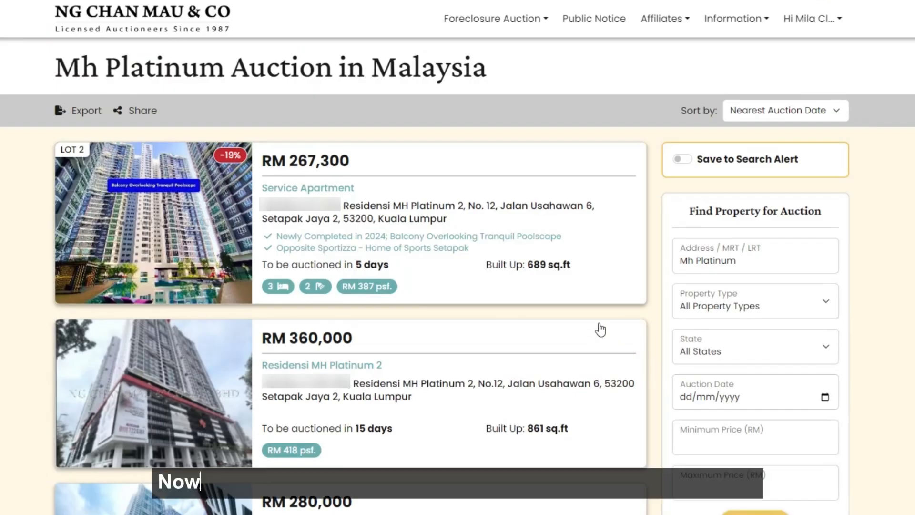
pyautogui.click(417, 232)
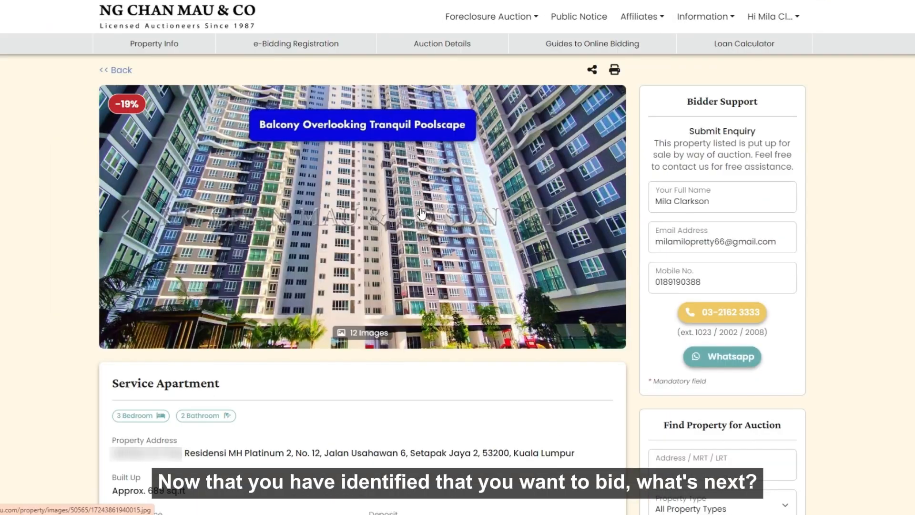
# Browse the listing's photo gallery through to the third photo, then close it
pyautogui.click(422, 215)
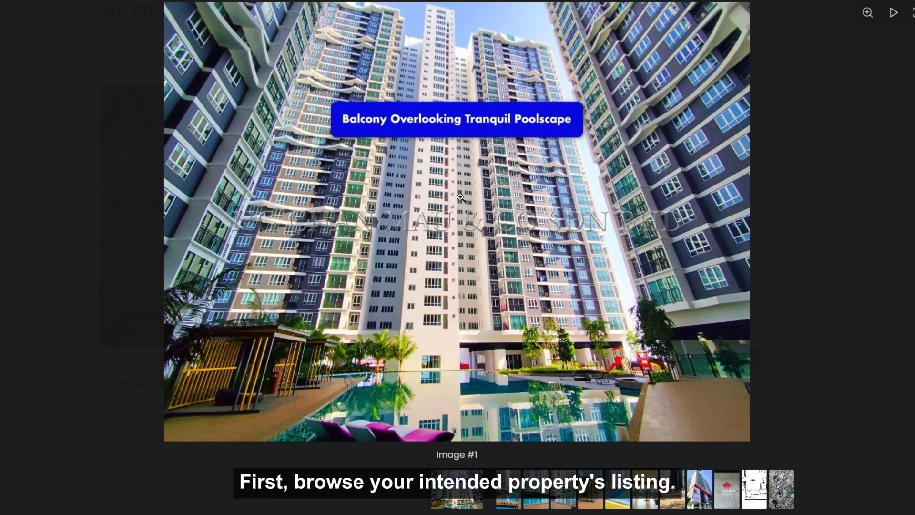
pyautogui.press('Right')
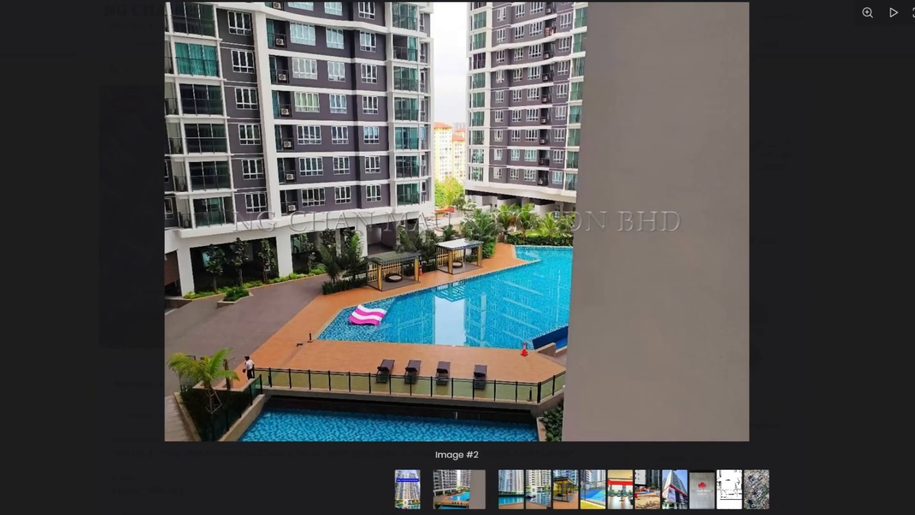
pyautogui.press('Right')
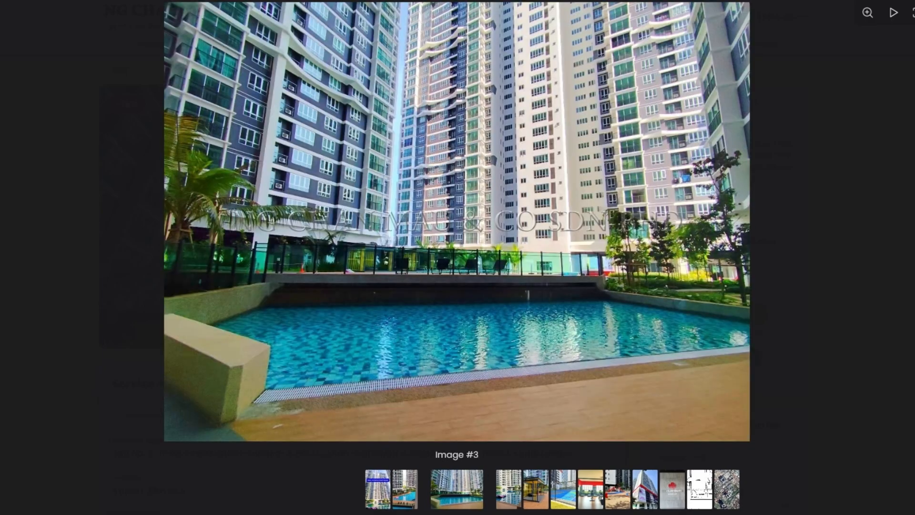
pyautogui.click(864, 290)
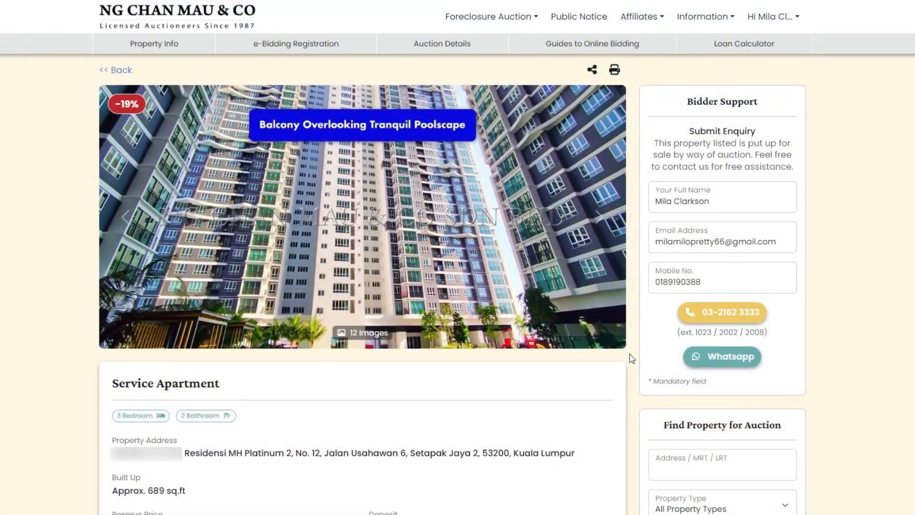
# Start e-Bidding Registration for this property and review the pre-filled bidder profile form
pyautogui.scroll(-5, 629, 357)
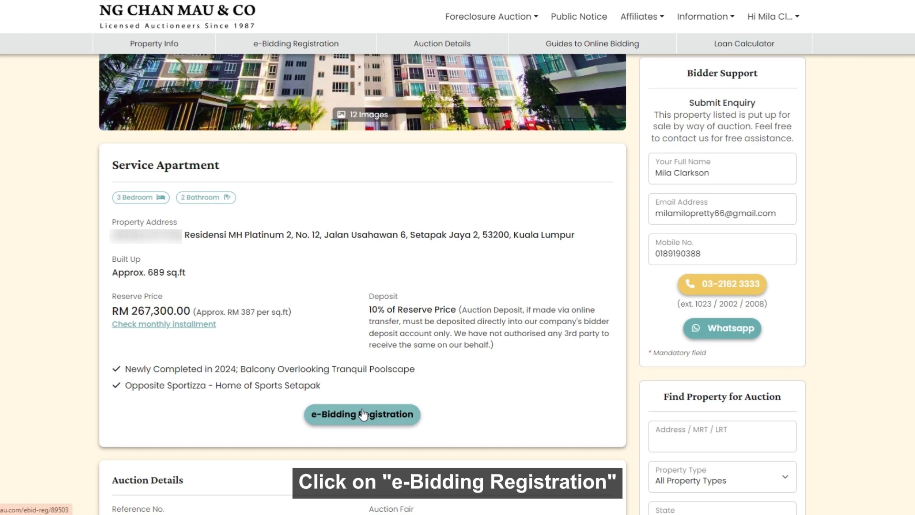
pyautogui.click(363, 414)
pyautogui.scroll(-2, 757, 333)
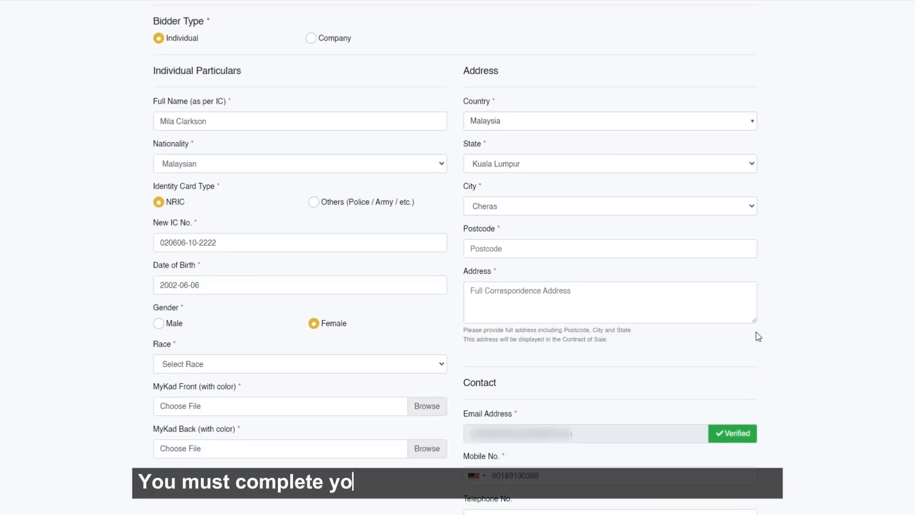
pyautogui.scroll(-3, 758, 336)
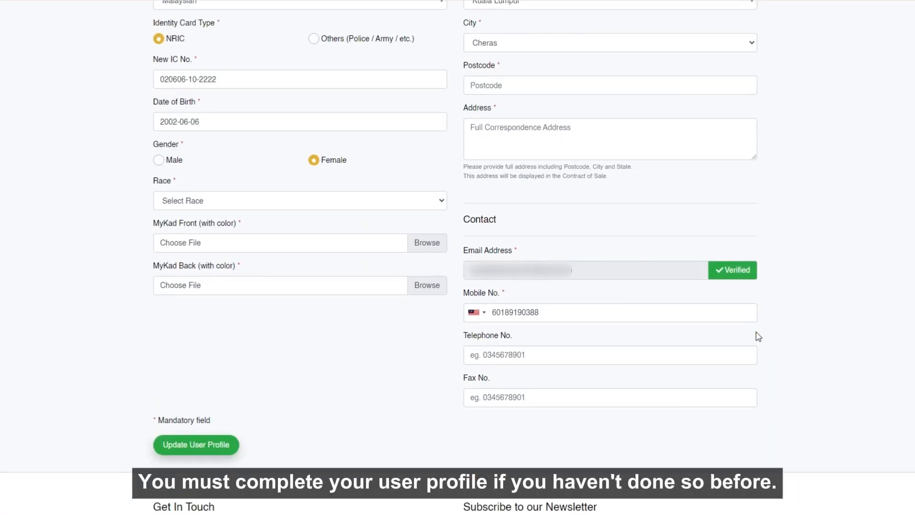
# Save the bidder profile, read the Proclamation of Sale, and tick the terms and data-consent boxes
pyautogui.click(205, 444)
pyautogui.scroll(-2, 766, 262)
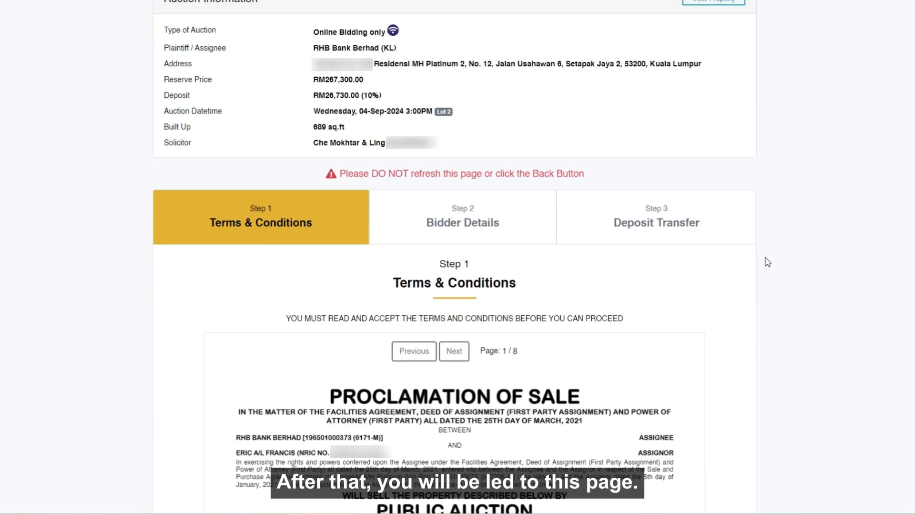
pyautogui.scroll(-2, 767, 262)
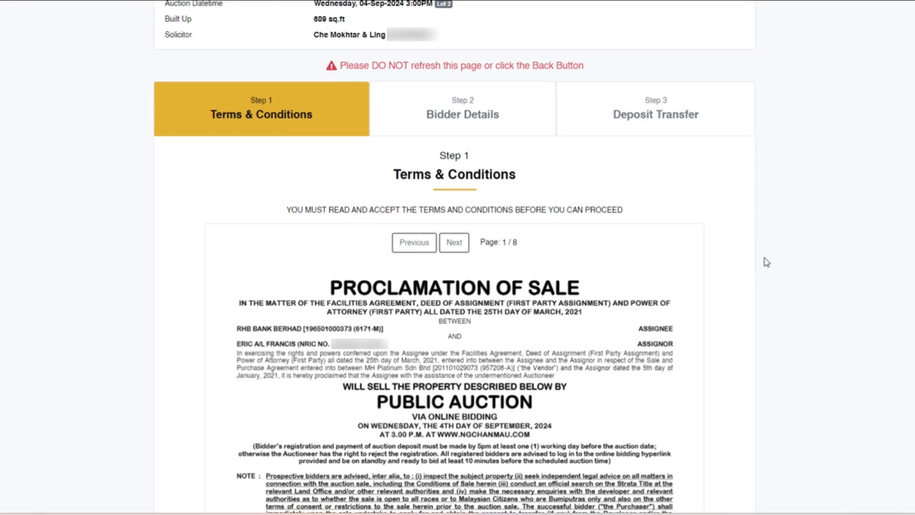
pyautogui.scroll(-2, 766, 262)
pyautogui.scroll(-1, 768, 262)
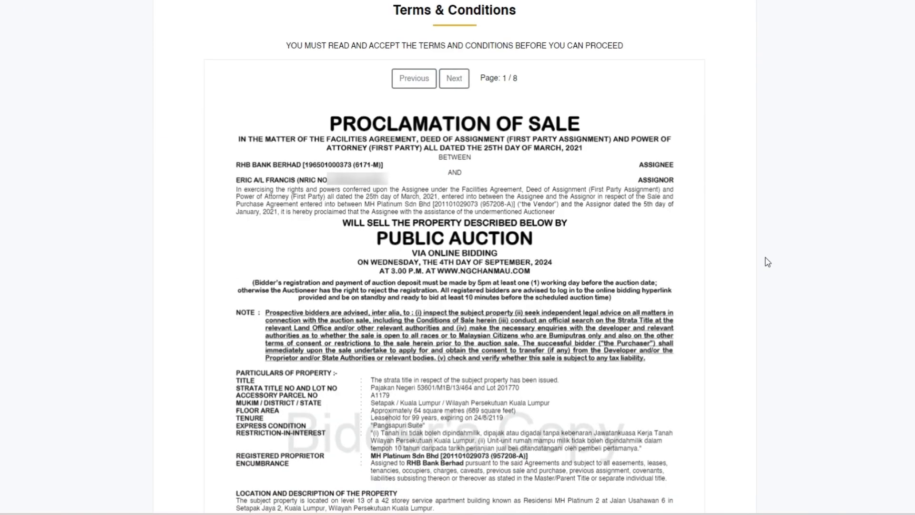
pyautogui.scroll(-2, 767, 262)
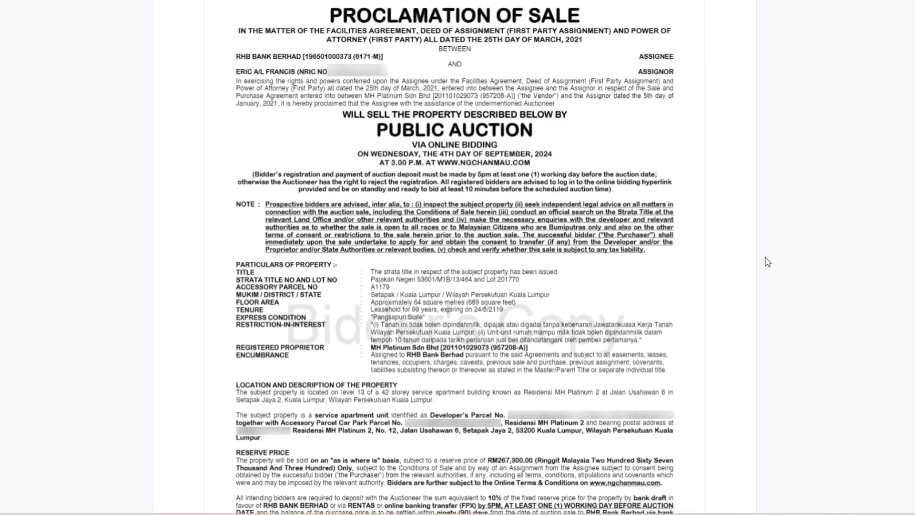
pyautogui.scroll(-3, 767, 262)
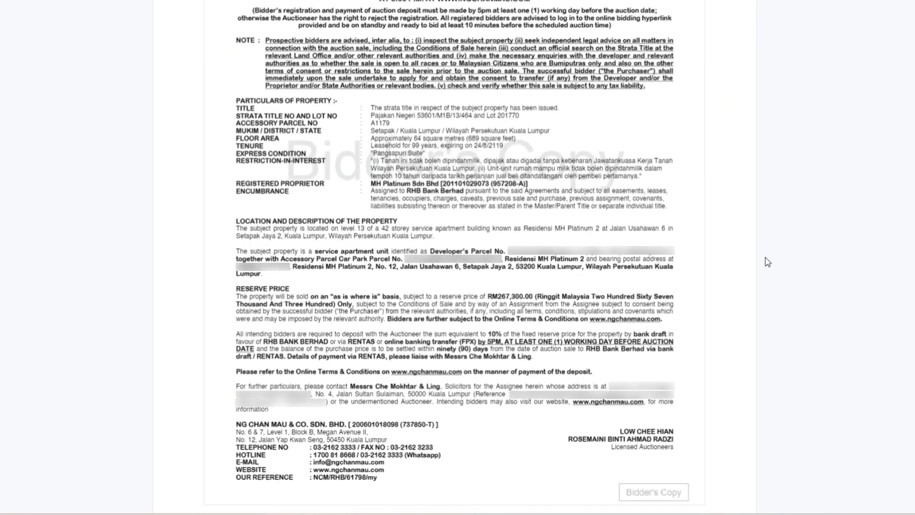
pyautogui.scroll(-4, 767, 262)
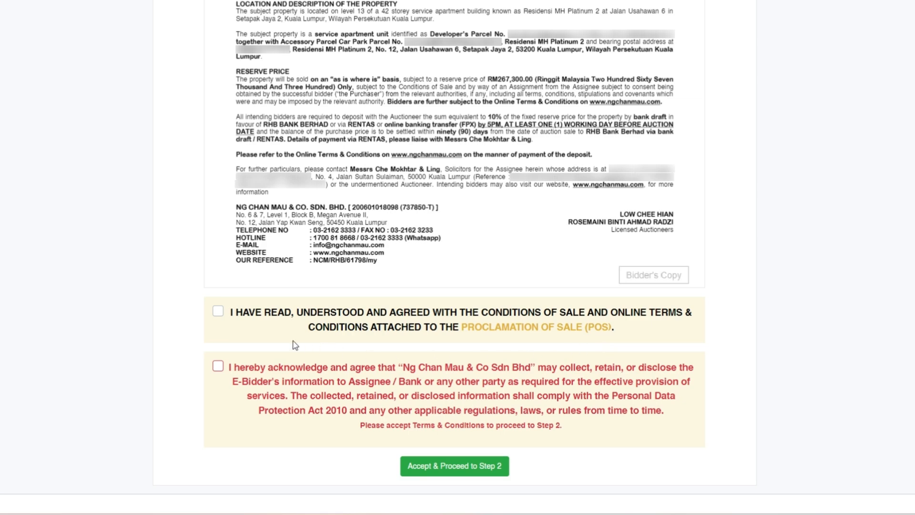
pyautogui.click(218, 312)
pyautogui.click(217, 366)
# Accept the terms, then set contract signing and contract collection both to Walk-in
pyautogui.click(422, 467)
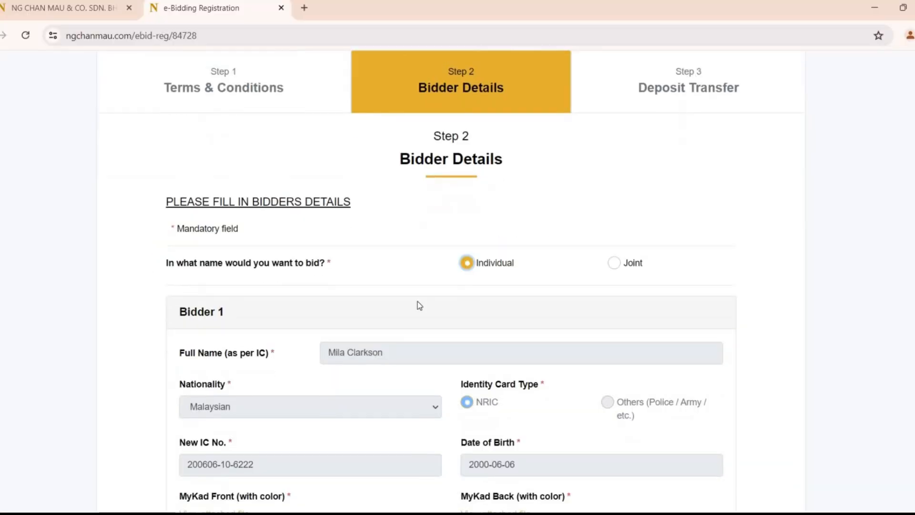
pyautogui.scroll(-6, 413, 319)
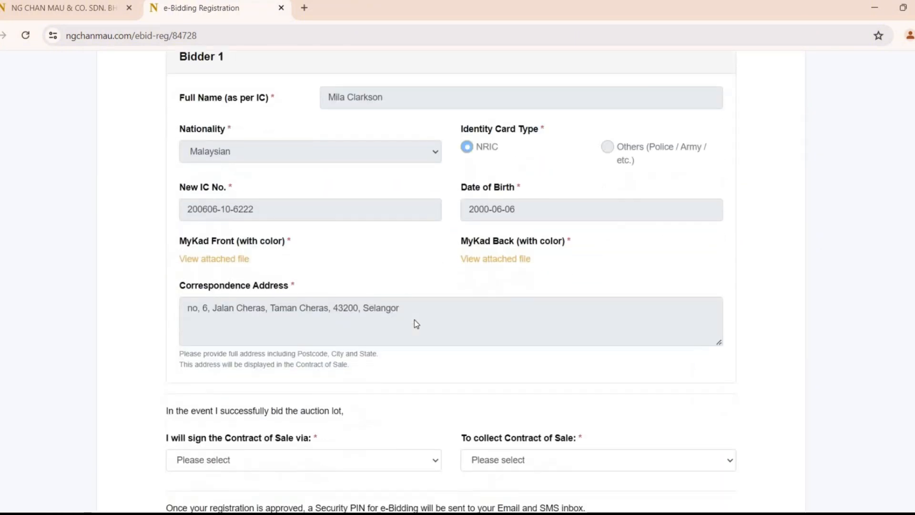
pyautogui.scroll(-2, 410, 310)
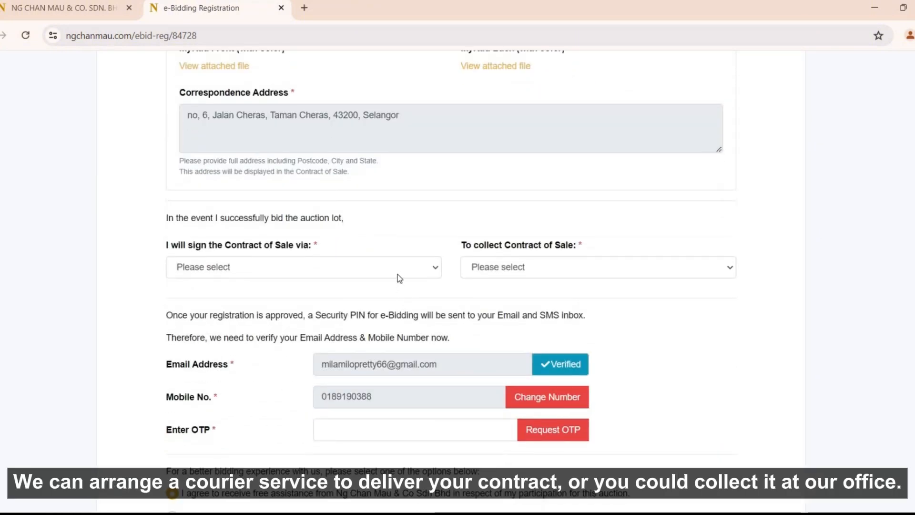
pyautogui.click(384, 274)
pyautogui.click(363, 295)
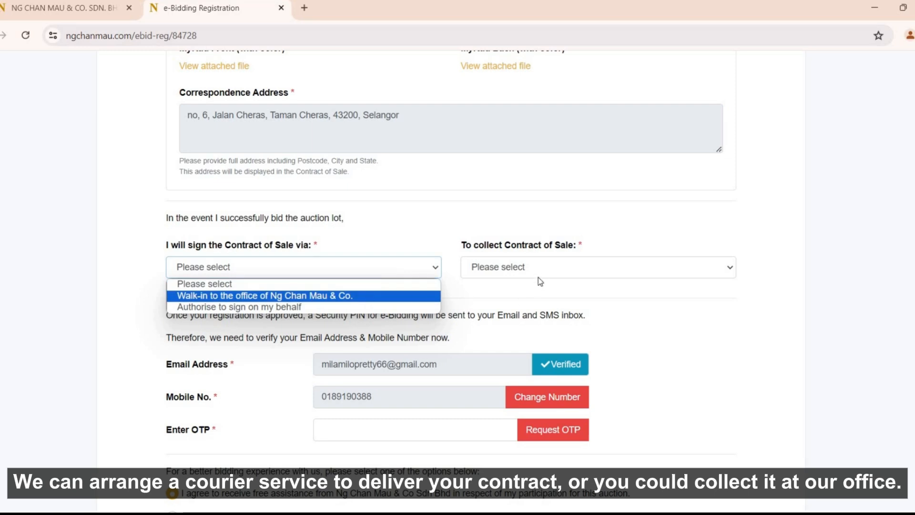
pyautogui.click(539, 272)
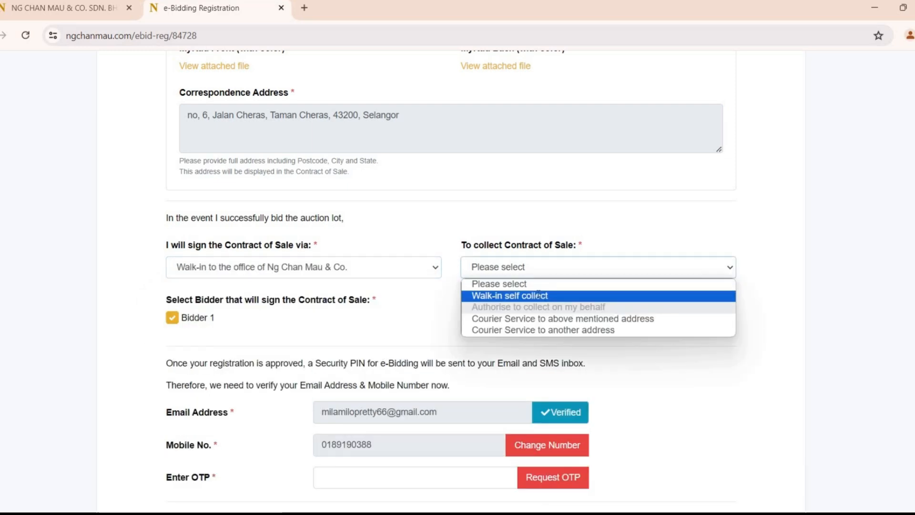
pyautogui.click(538, 294)
# Request an SMS one-time password, enter the received code, and proceed to Step 3
pyautogui.scroll(-3, 495, 252)
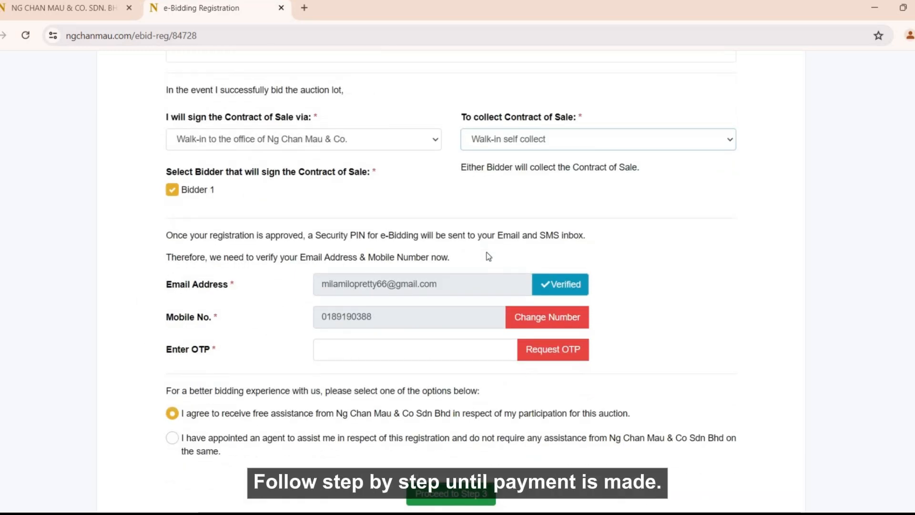
pyautogui.scroll(-3, 486, 256)
pyautogui.click(557, 224)
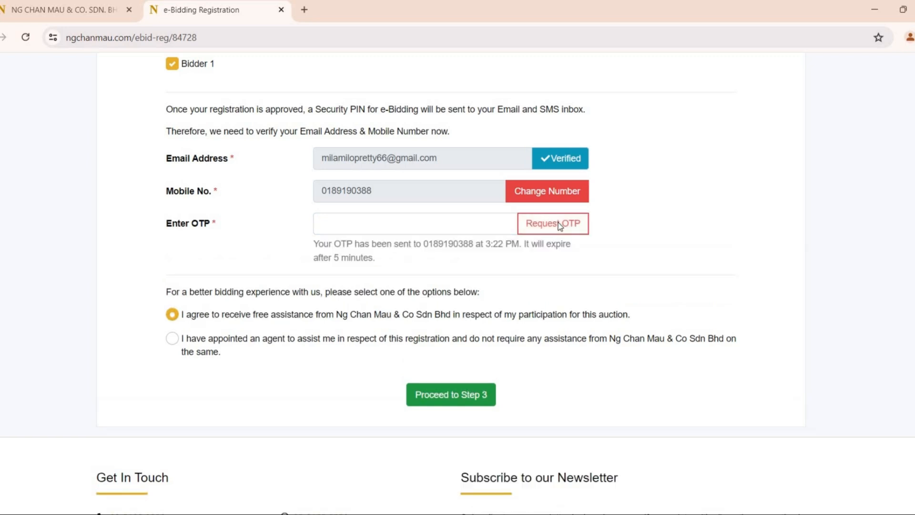
pyautogui.click(506, 228)
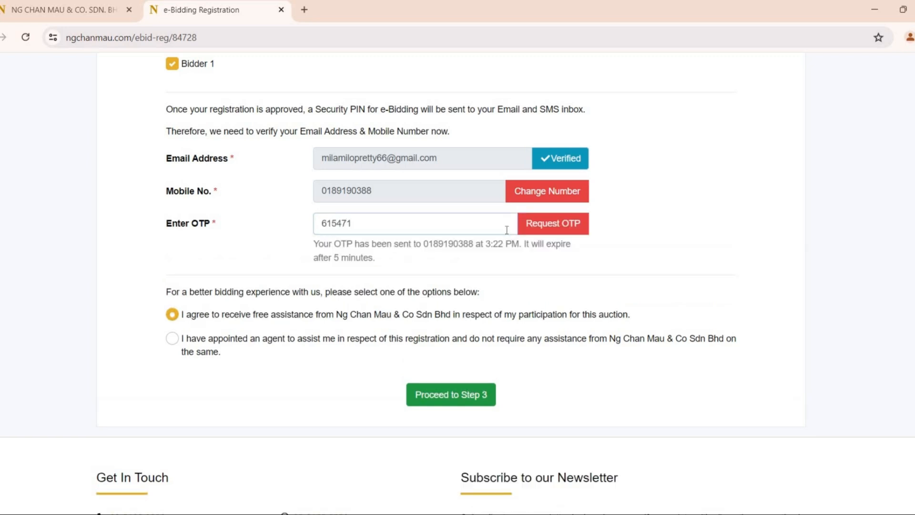
pyautogui.click(483, 395)
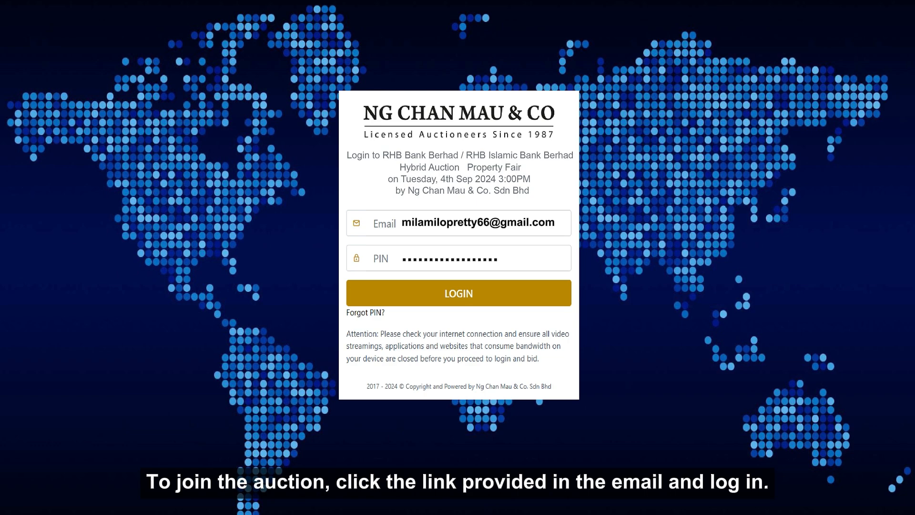
# Log in to the online auction to reach Lot 1, the RM 42,000 Low Cost Flat
pyautogui.click(479, 300)
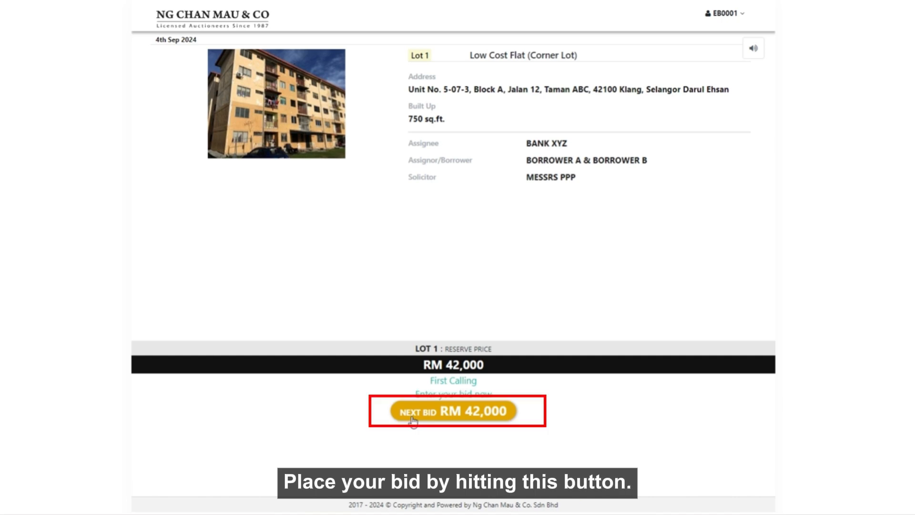
# Bid RM 42,000, 46,000, 50,000 and 54,000 on Lot 1 until it is won
pyautogui.click(412, 418)
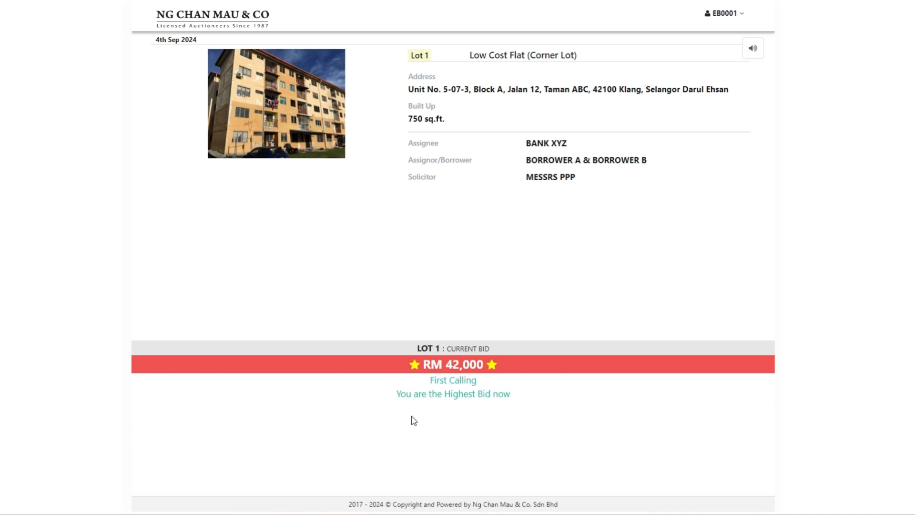
pyautogui.click(413, 420)
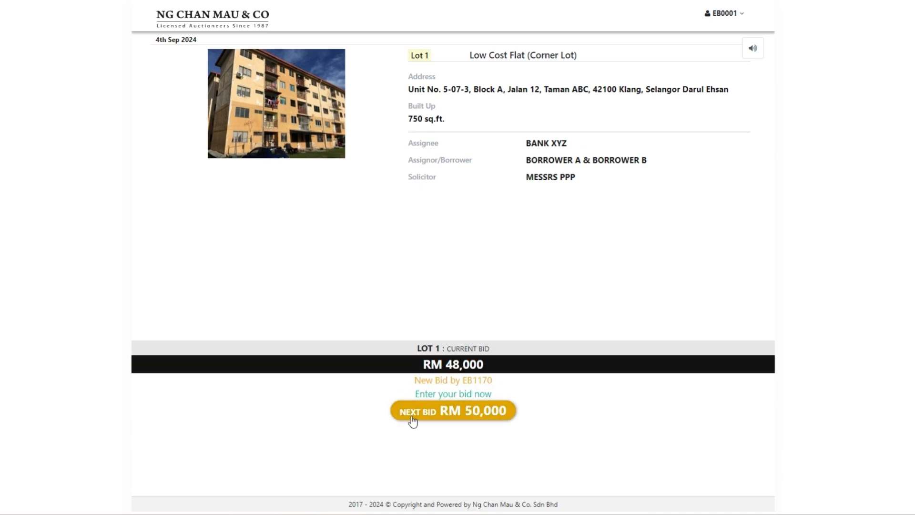
pyautogui.click(413, 420)
pyautogui.click(413, 421)
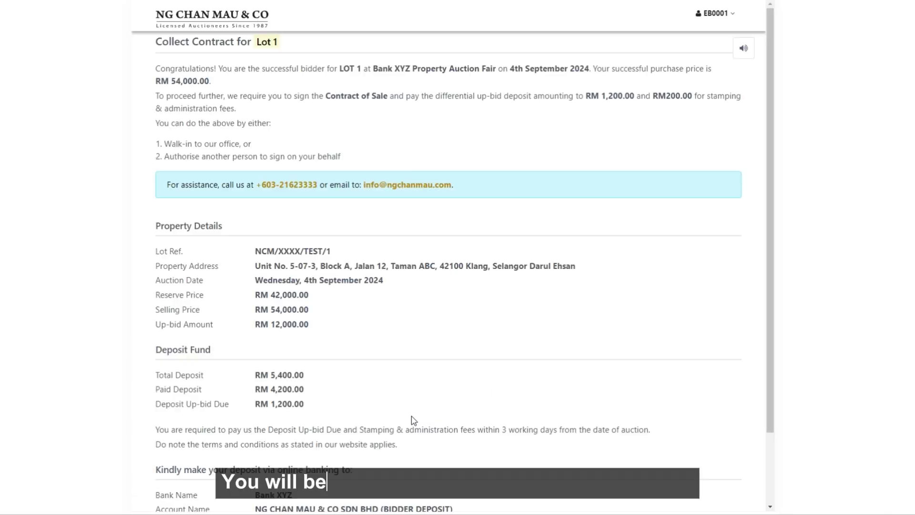
# Scroll the Lot 1 Collect Contract page to review the RM 1,200 deposit and RM200 fees
pyautogui.scroll(-1, 414, 420)
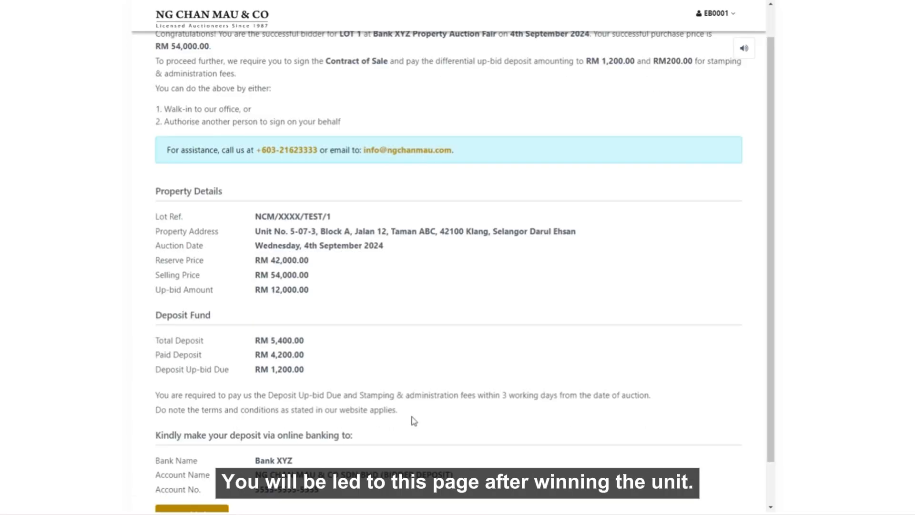